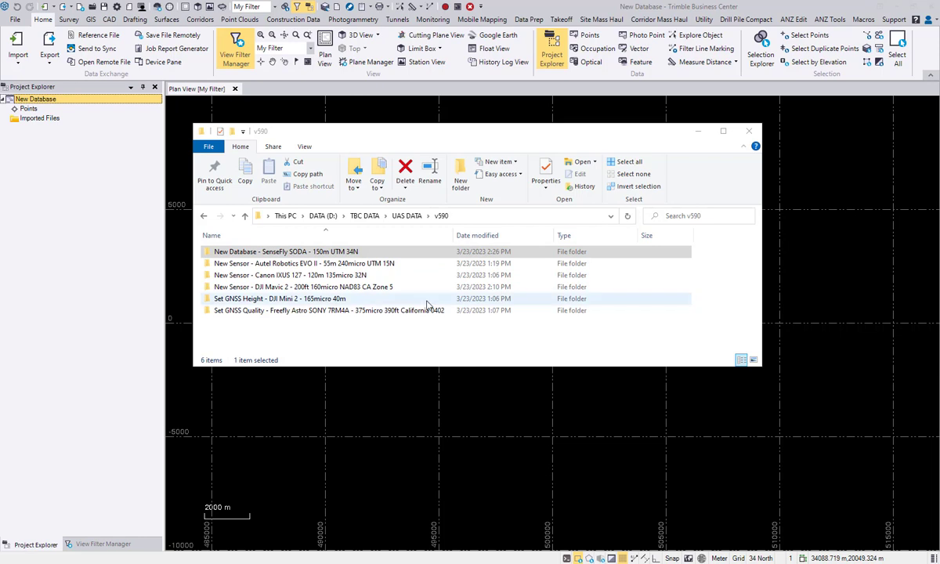
Load the img folder of the "New Database - SenseFly SODA - 150m UTM 34N" dataset into the project for UAS import.
{"action": "double_click", "coordinate": [377, 251]}
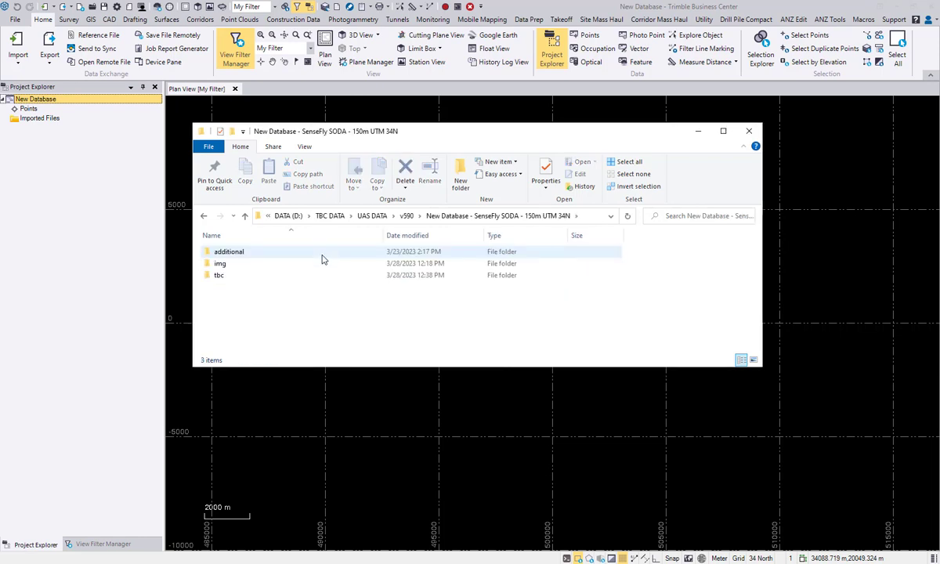
{"action": "left_click", "coordinate": [229, 266]}
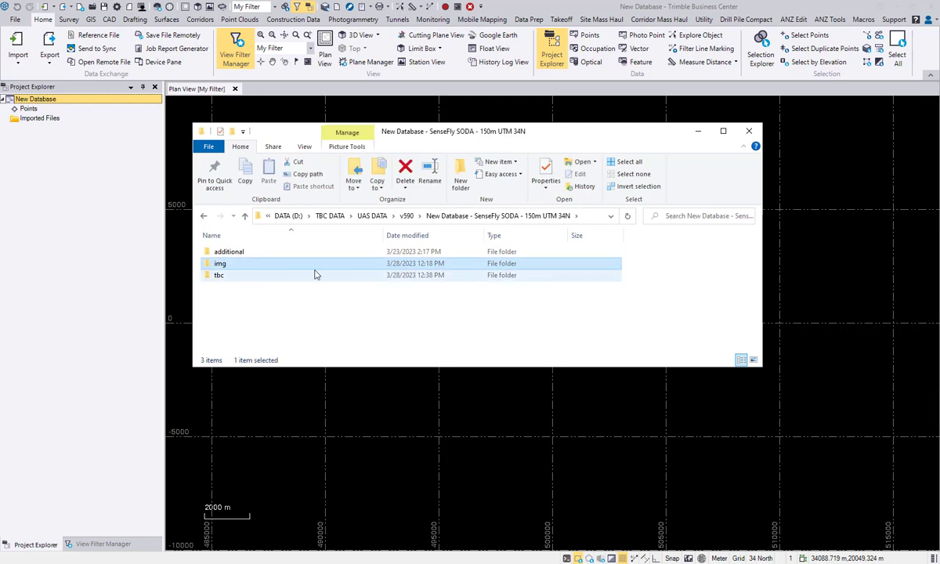
{"action": "double_click", "coordinate": [249, 264]}
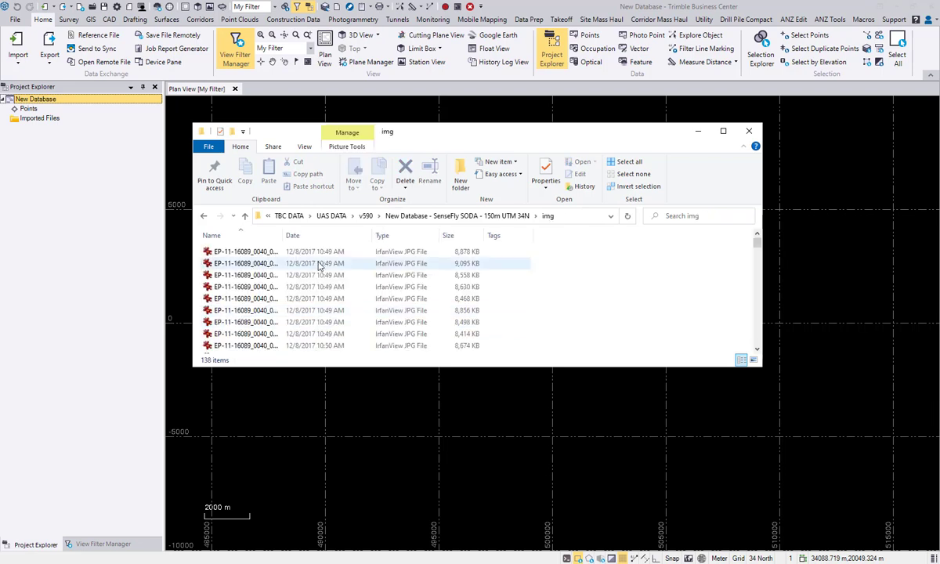
{"action": "left_click", "coordinate": [499, 217]}
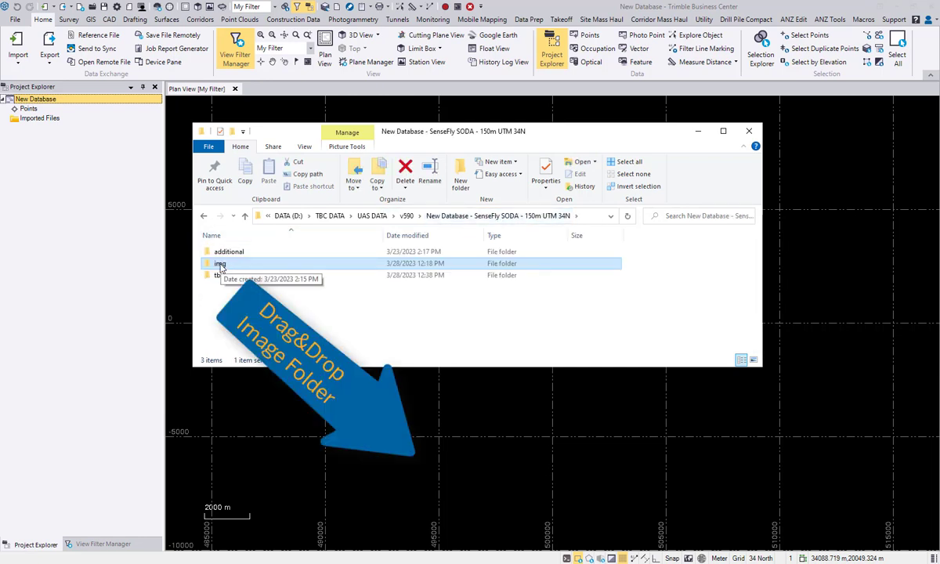
{"action": "left_click_drag", "start_coordinate": [221, 265], "coordinate": [437, 430]}
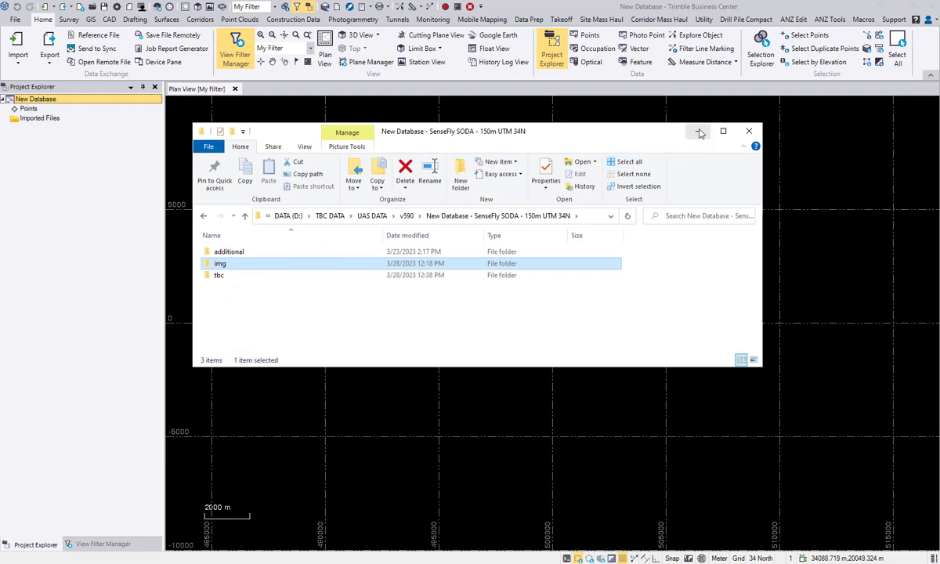
{"action": "left_click", "coordinate": [699, 131]}
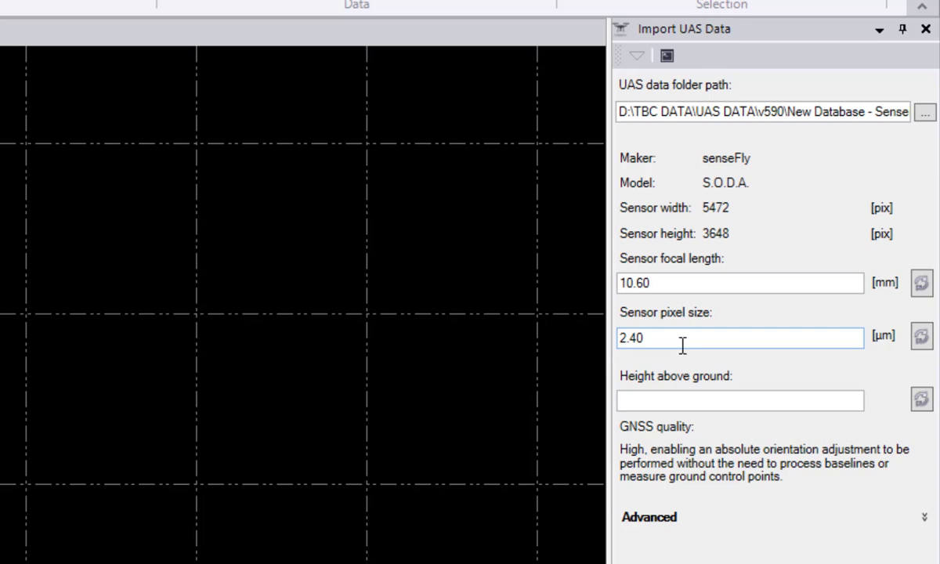
Set the height above ground for the UAS data import to 150 m.
{"action": "left_click", "coordinate": [724, 409]}
{"action": "type", "text": "150"}
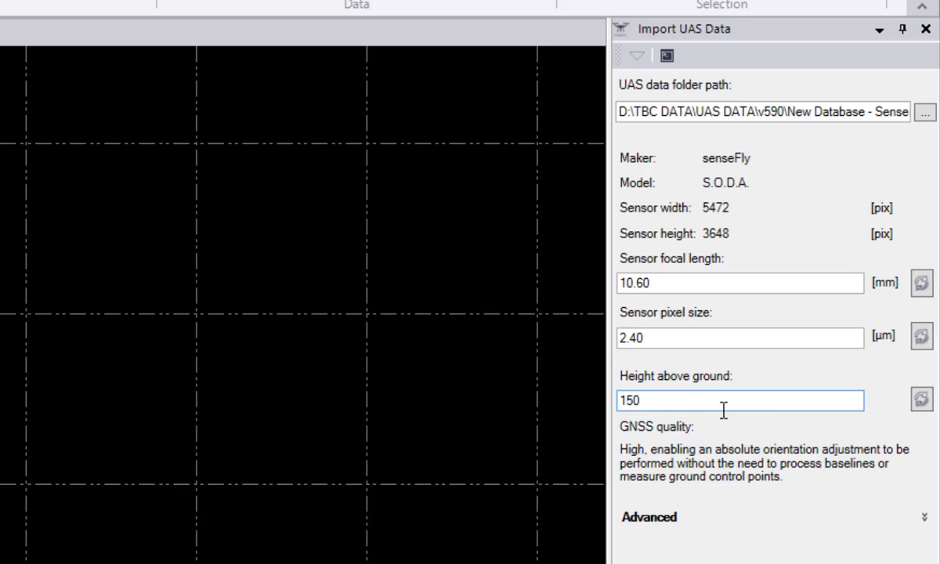
{"action": "key", "text": "Tab"}
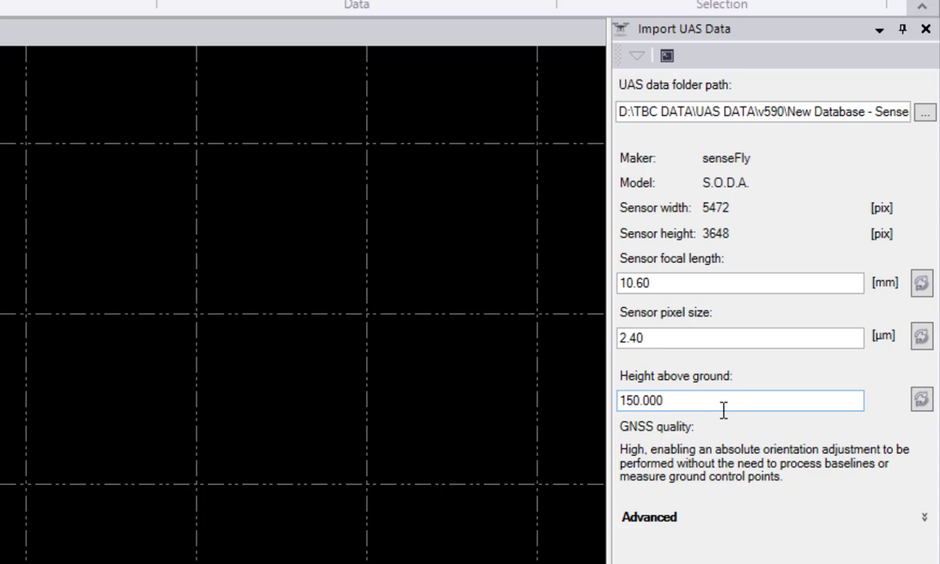
{"action": "double_click", "coordinate": [723, 400]}
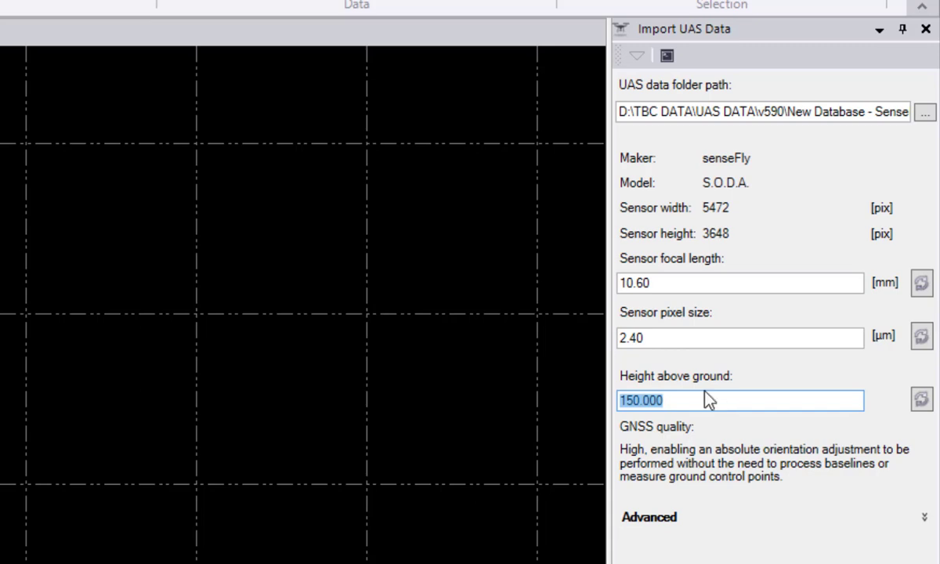
Set the sensor pixel size to 2.41 µm and import the UAS data.
{"action": "left_click", "coordinate": [671, 339]}
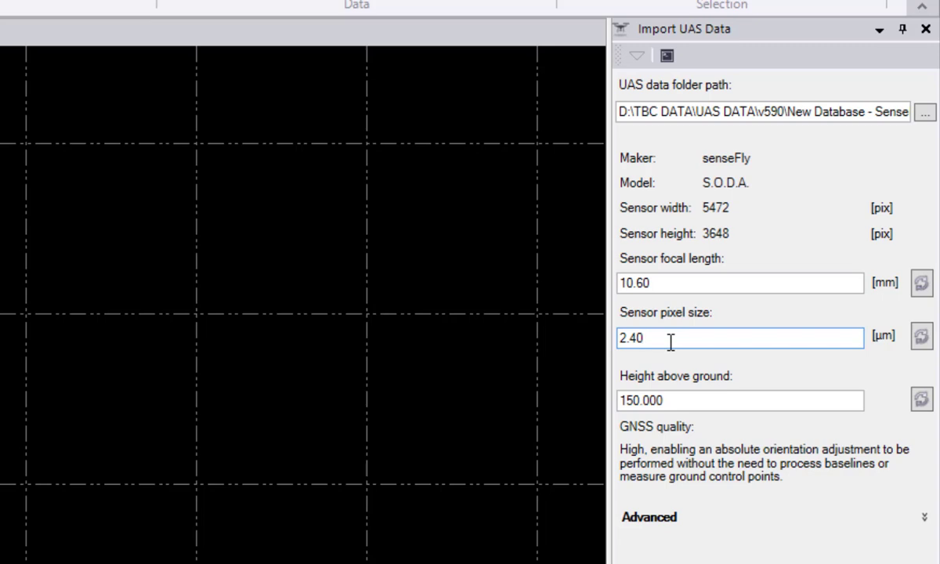
{"action": "key", "text": "BackSpace"}
{"action": "type", "text": "1"}
{"action": "key", "text": "BackSpace"}
{"action": "type", "text": "0"}
{"action": "key", "text": "BackSpace"}
{"action": "type", "text": "1"}
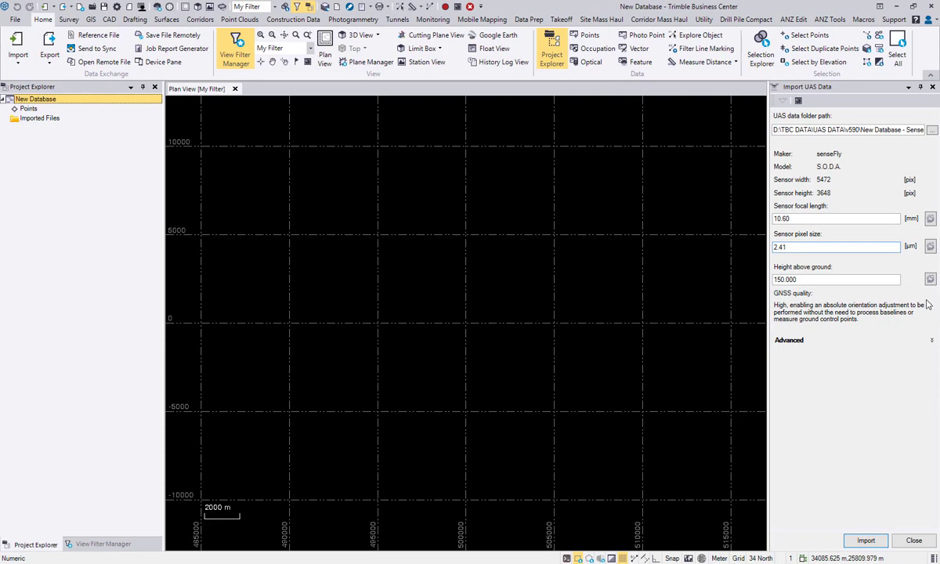
{"action": "left_click", "coordinate": [856, 542]}
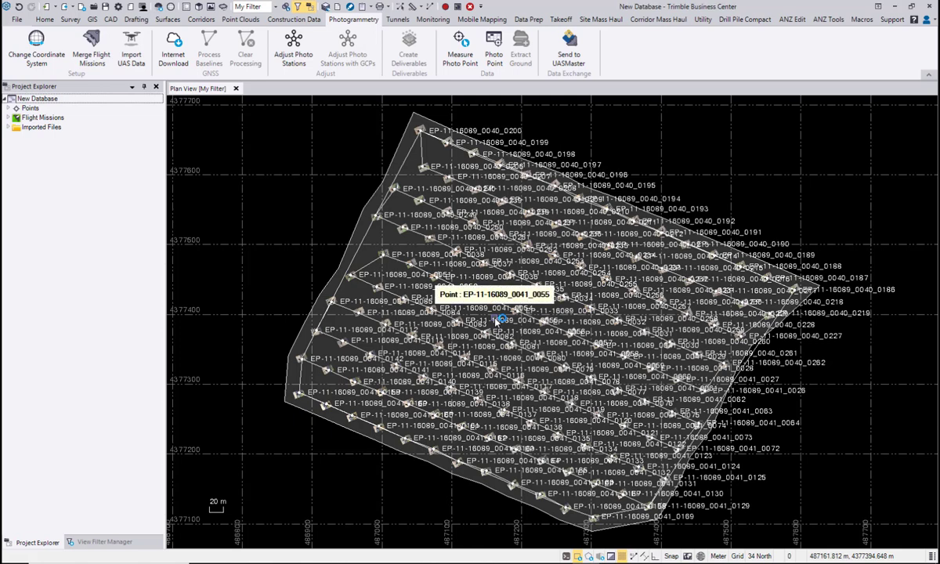
Start Adjust Photo Stations for the UAS Flight Mission and check the used pixel size in the import report.
{"action": "left_click", "coordinate": [293, 47]}
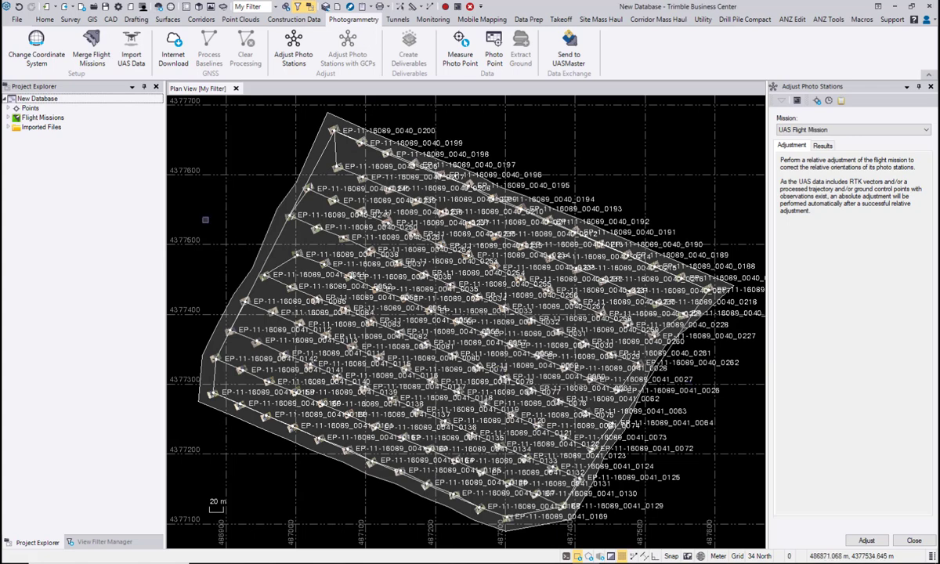
{"action": "right_click", "coordinate": [46, 126]}
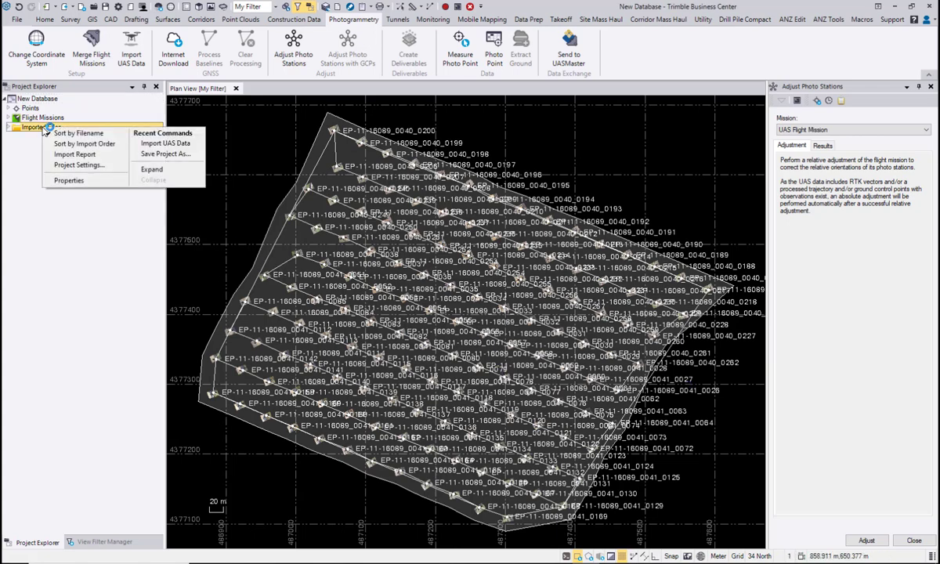
{"action": "left_click", "coordinate": [76, 154]}
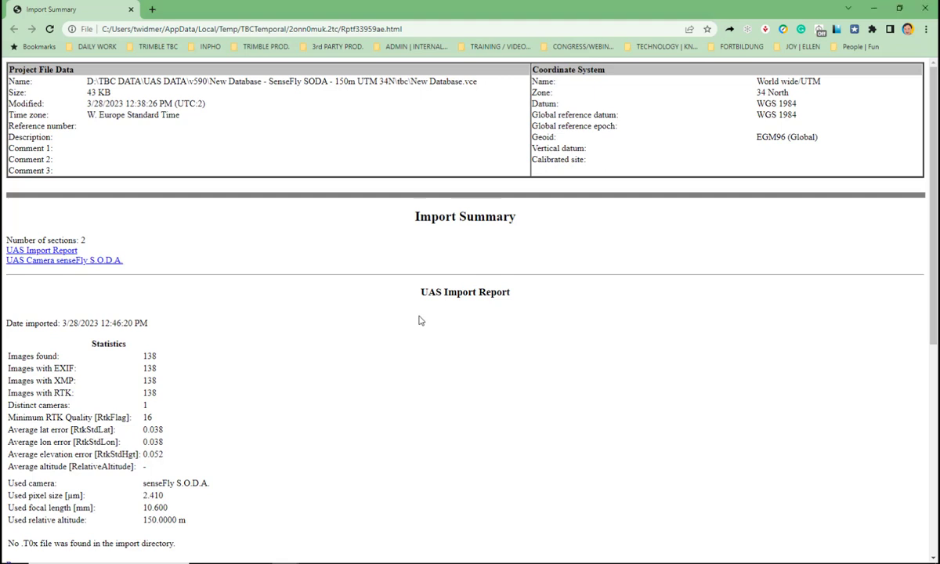
{"action": "scroll", "coordinate": [206, 405], "scroll_direction": "down", "scroll_amount": 3}
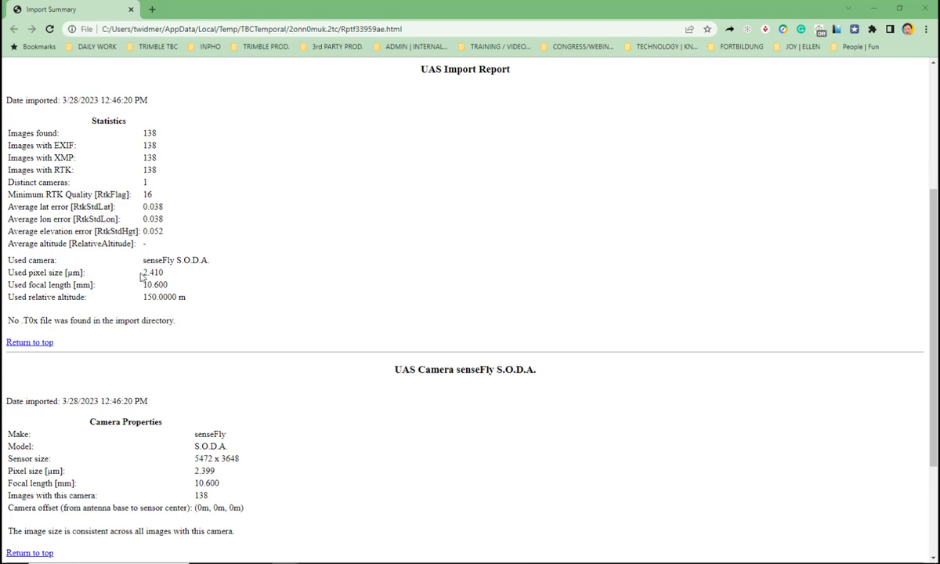
{"action": "left_click_drag", "start_coordinate": [143, 273], "coordinate": [164, 273]}
{"action": "left_click", "coordinate": [873, 8]}
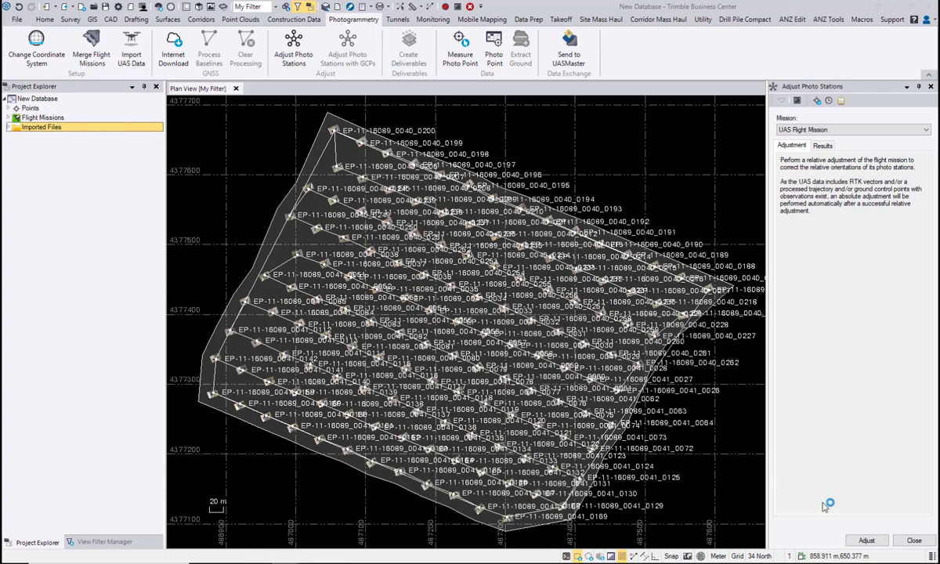
Run and apply the relative adjustment of the UAS Flight Mission, opening its Flight Mission Adjustment Report.
{"action": "left_click", "coordinate": [865, 541]}
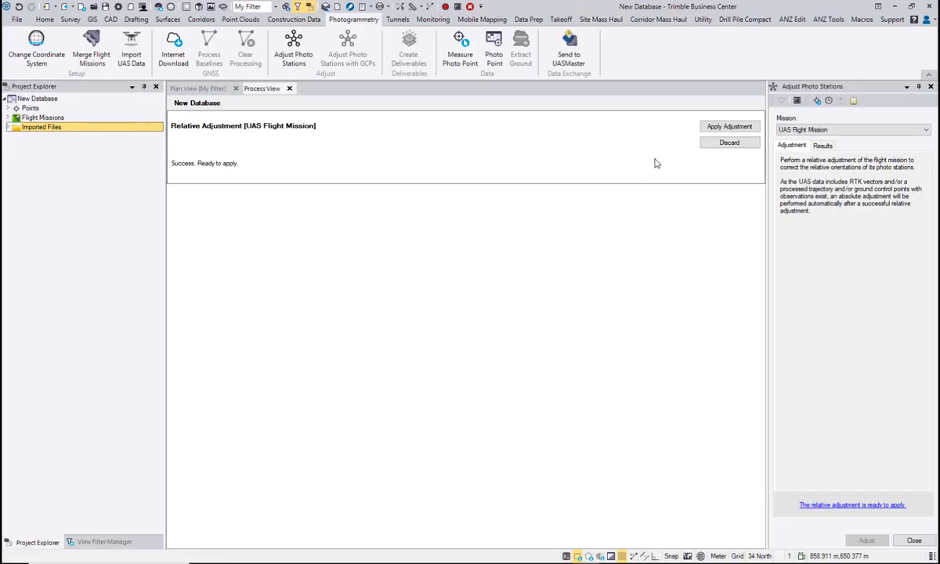
{"action": "left_click", "coordinate": [719, 129]}
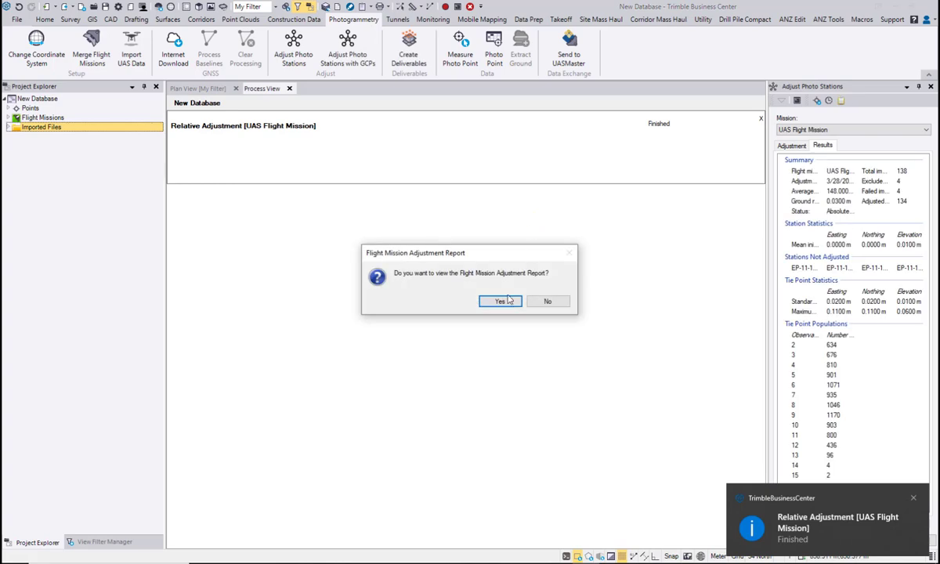
{"action": "left_click", "coordinate": [502, 302]}
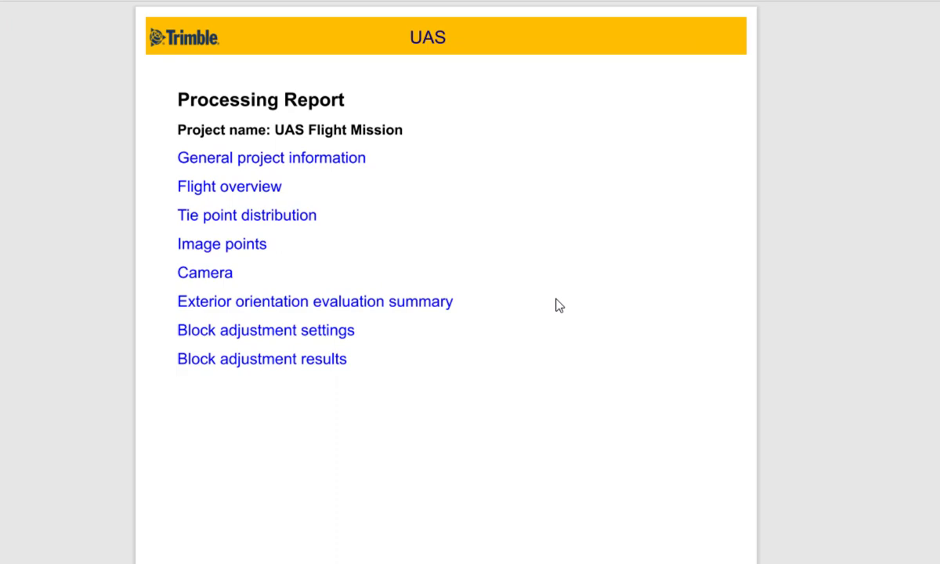
Examine the general project information, flight overview and tie point distribution in the processing report.
{"action": "scroll", "coordinate": [482, 270], "scroll_direction": "down", "scroll_amount": 10}
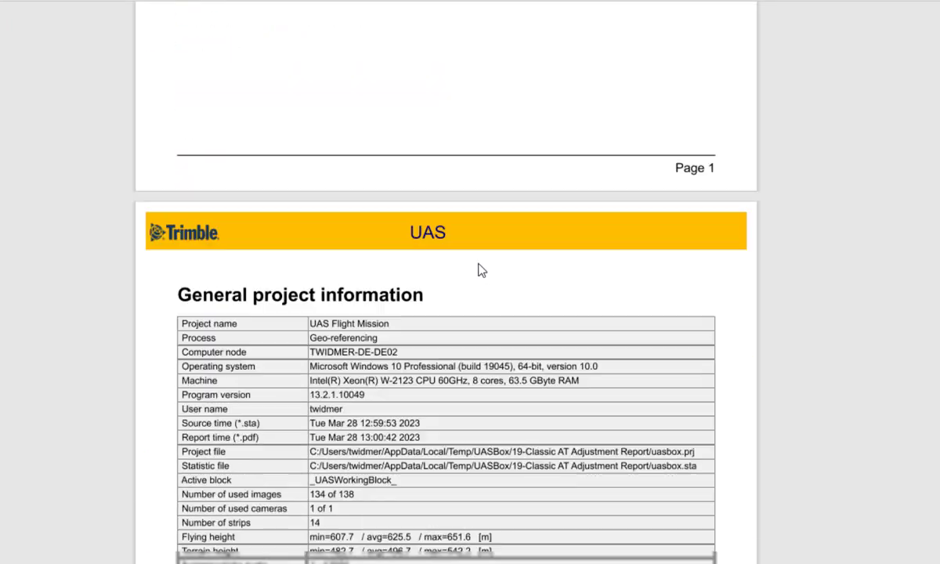
{"action": "scroll", "coordinate": [478, 270], "scroll_direction": "down", "scroll_amount": 10}
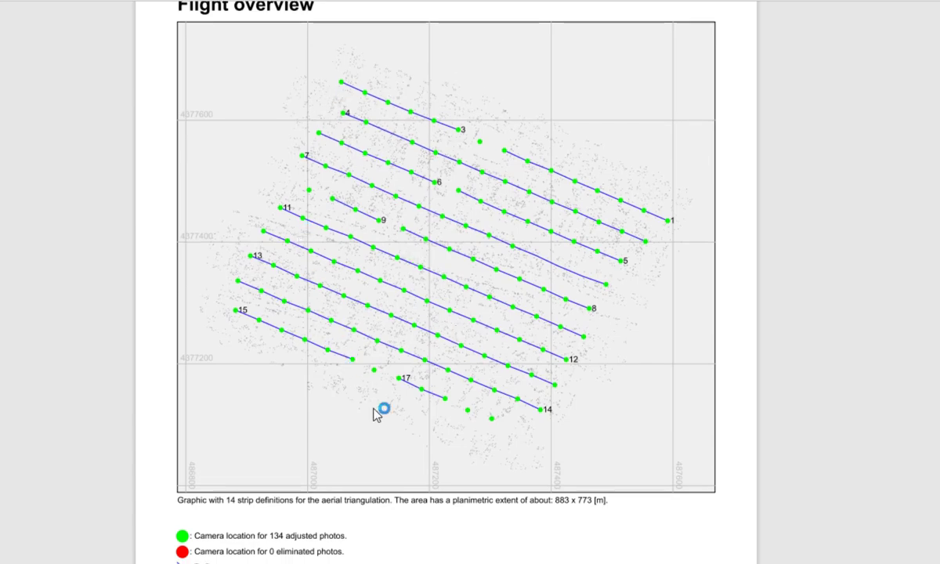
{"action": "scroll", "coordinate": [316, 342], "scroll_direction": "up", "scroll_amount": 10}
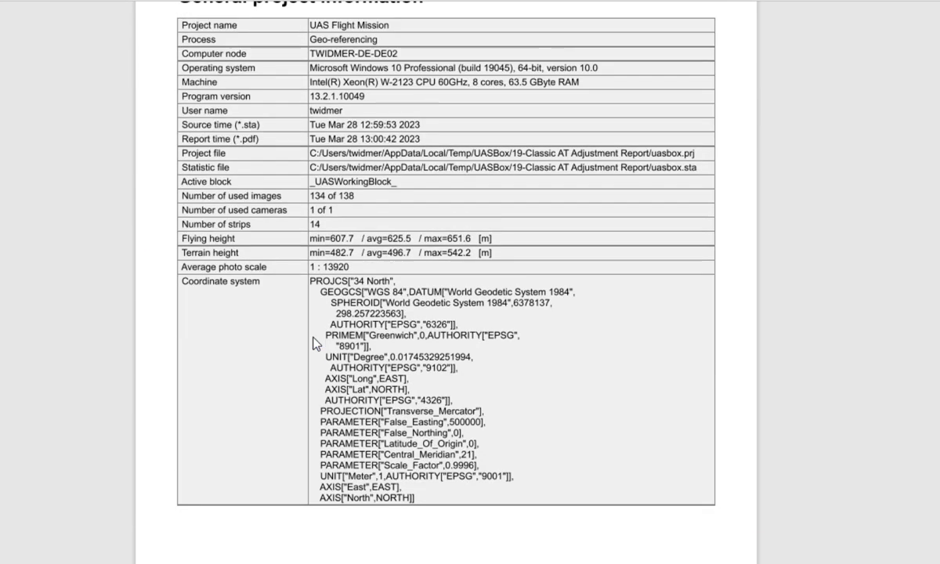
{"action": "scroll", "coordinate": [315, 342], "scroll_direction": "down", "scroll_amount": 10}
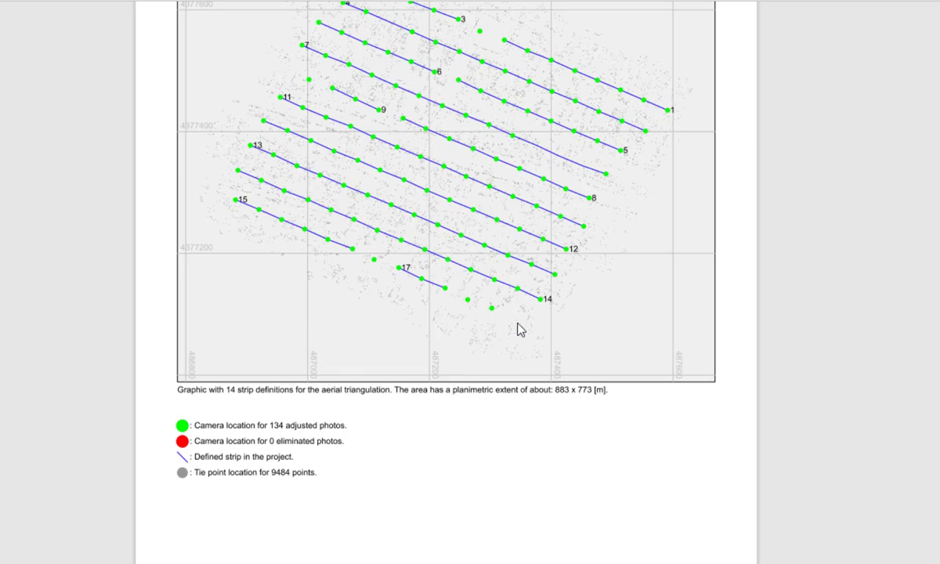
{"action": "scroll", "coordinate": [530, 377], "scroll_direction": "down", "scroll_amount": 10}
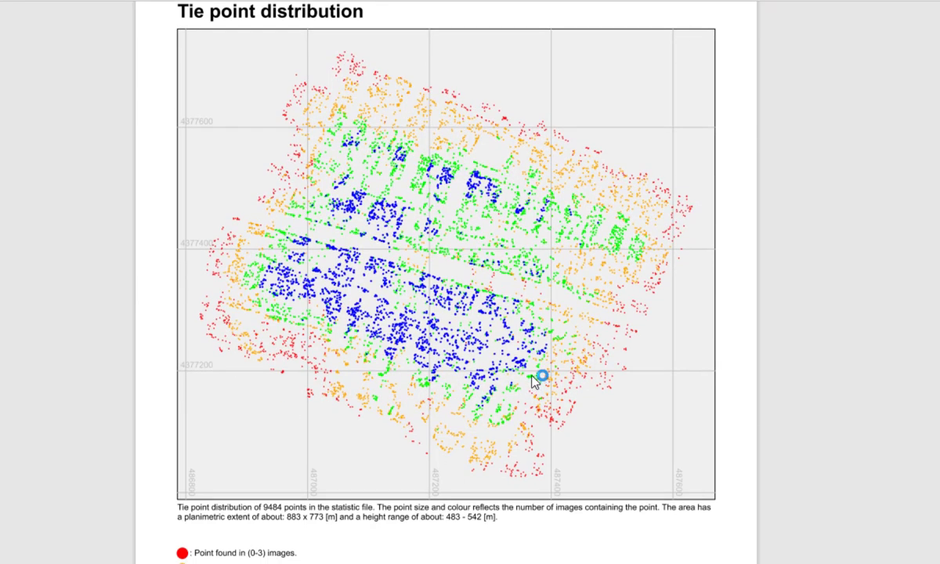